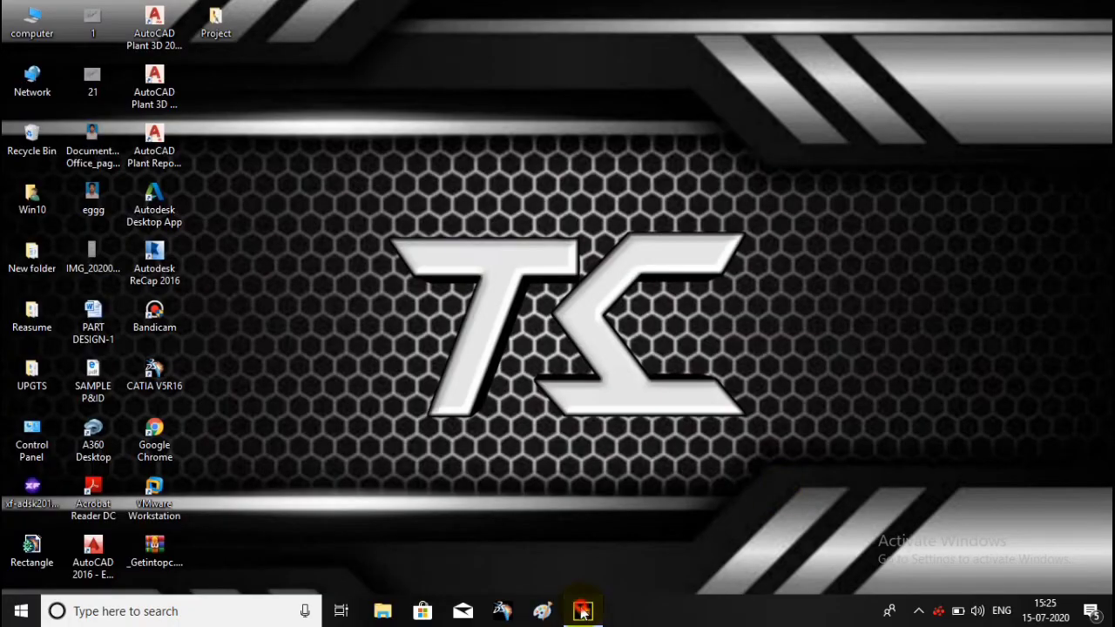
# Bring the CATIA V5 window with the empty Part1 sketch to the front.
pyautogui.click(582, 612)
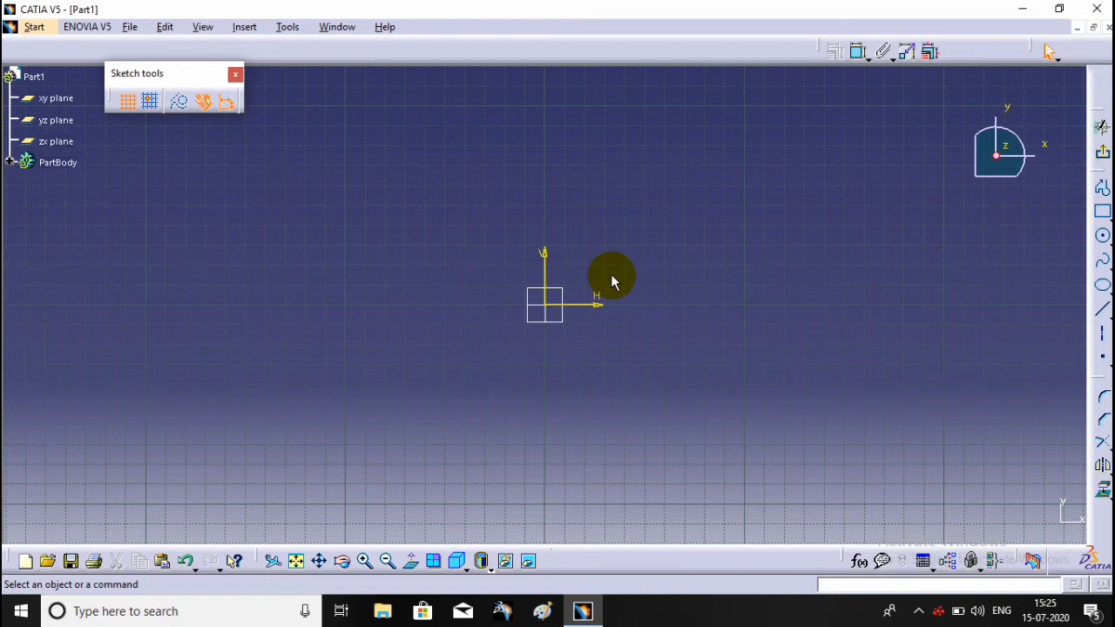
# Draw an open five-line profile around the origin, starting with a horizontal top line.
pyautogui.click(1103, 185)
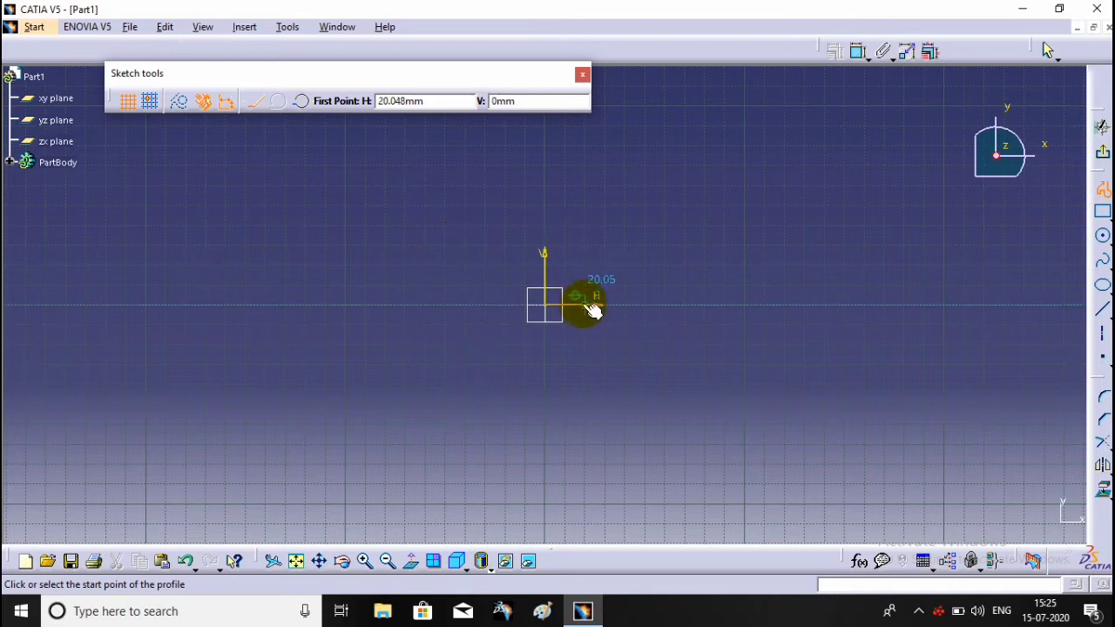
pyautogui.click(570, 235)
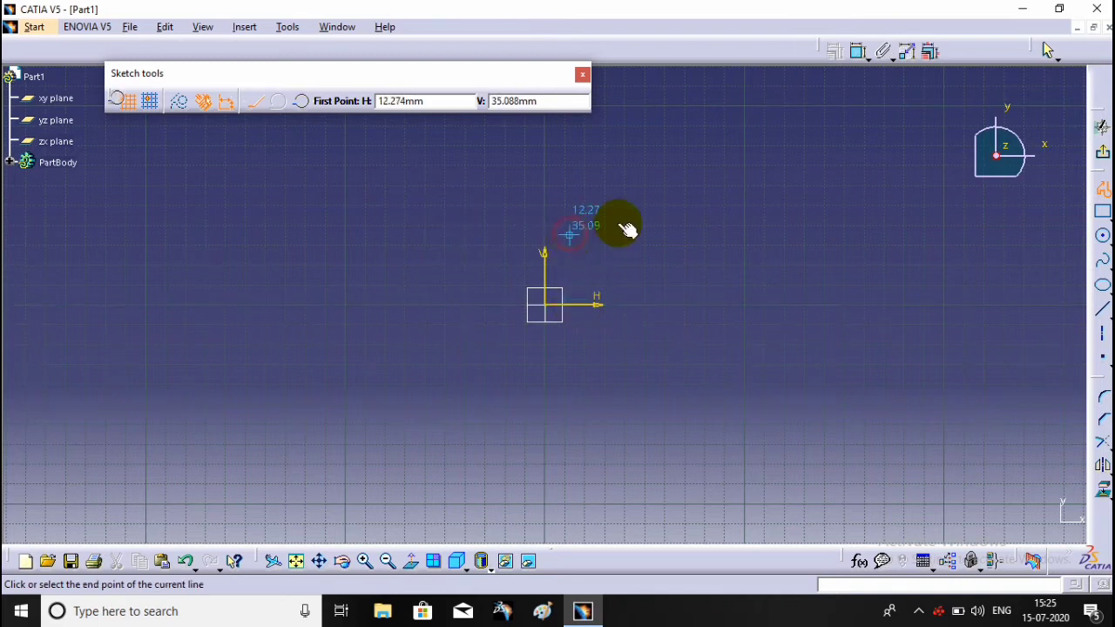
pyautogui.click(770, 235)
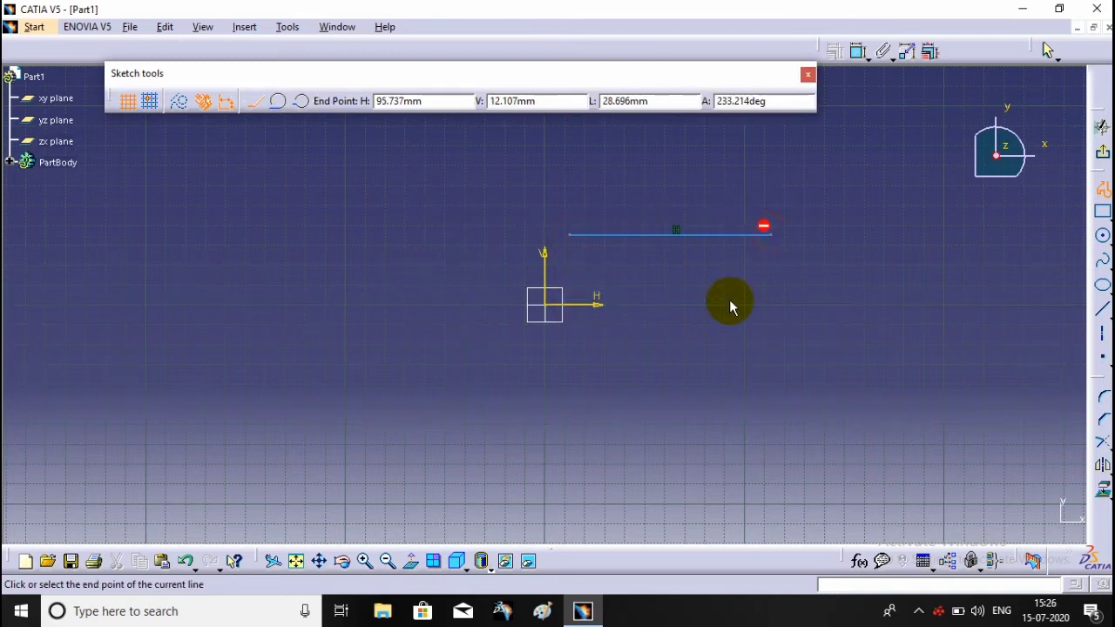
pyautogui.click(785, 344)
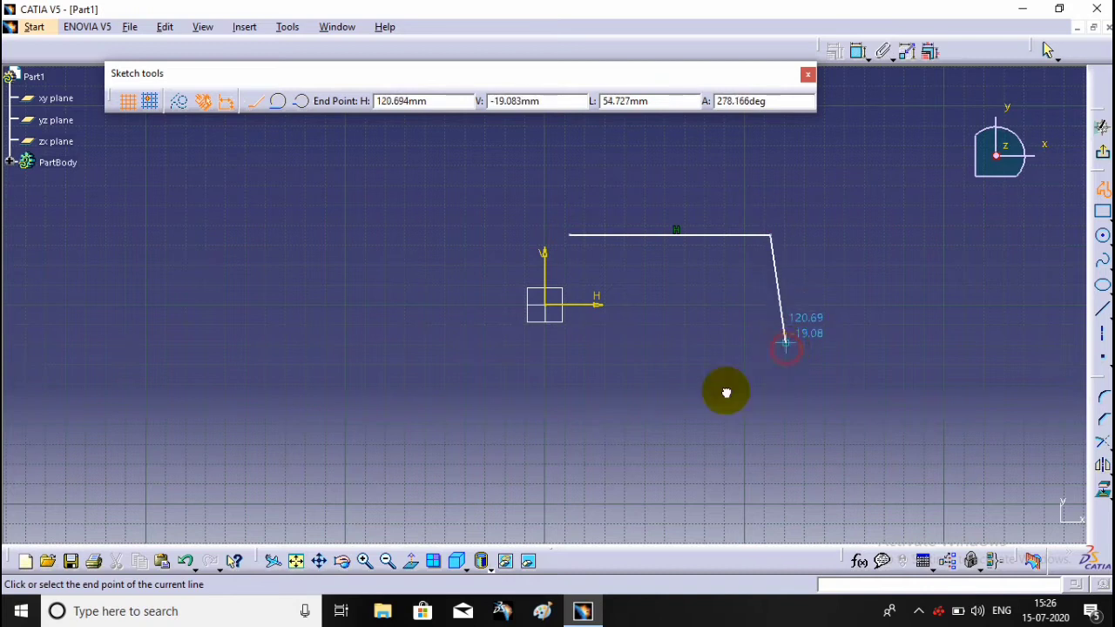
pyautogui.click(654, 434)
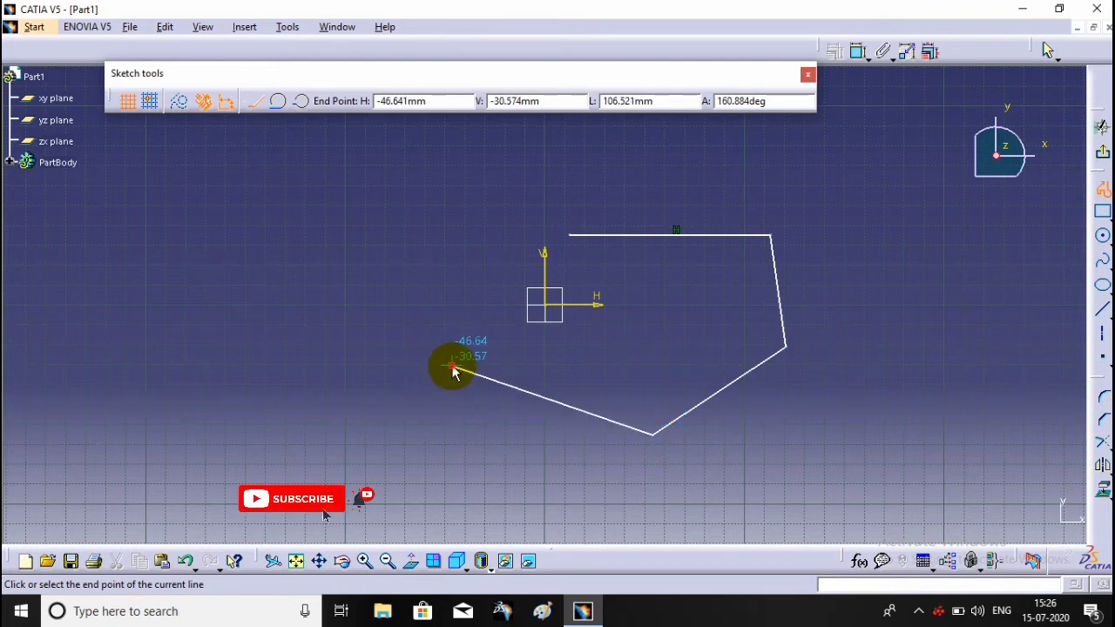
pyautogui.click(451, 366)
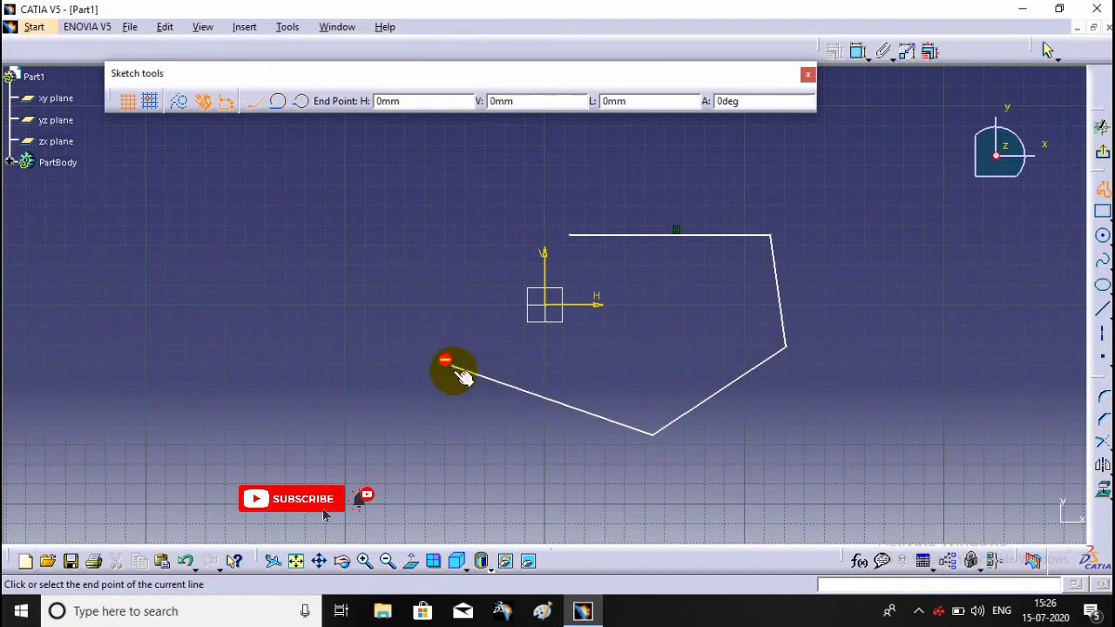
pyautogui.click(443, 275)
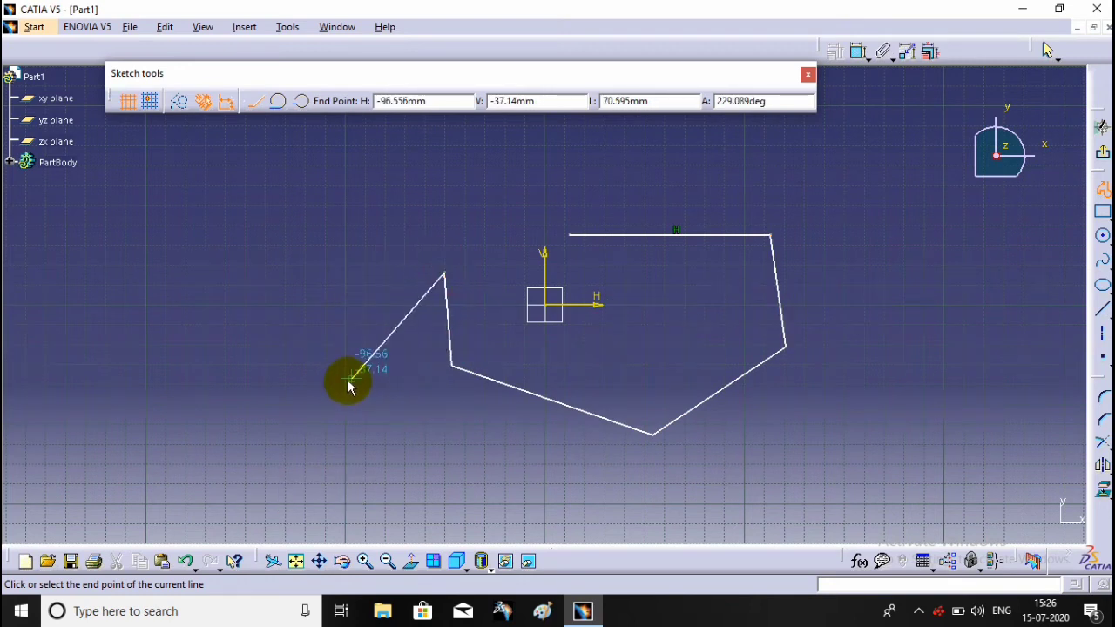
pyautogui.press('Escape')
pyautogui.click(471, 380)
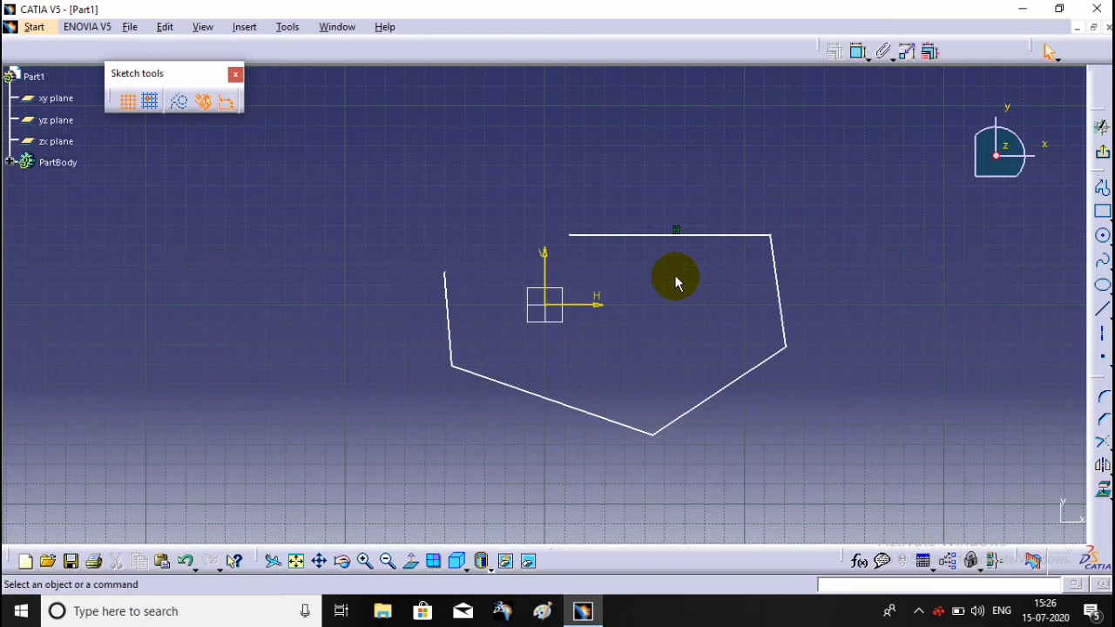
# Start a new profile with a horizontal line and a tangent arc curving down to the lower right.
pyautogui.moveTo(856, 325); pyautogui.dragTo(851, 485, button='middle')
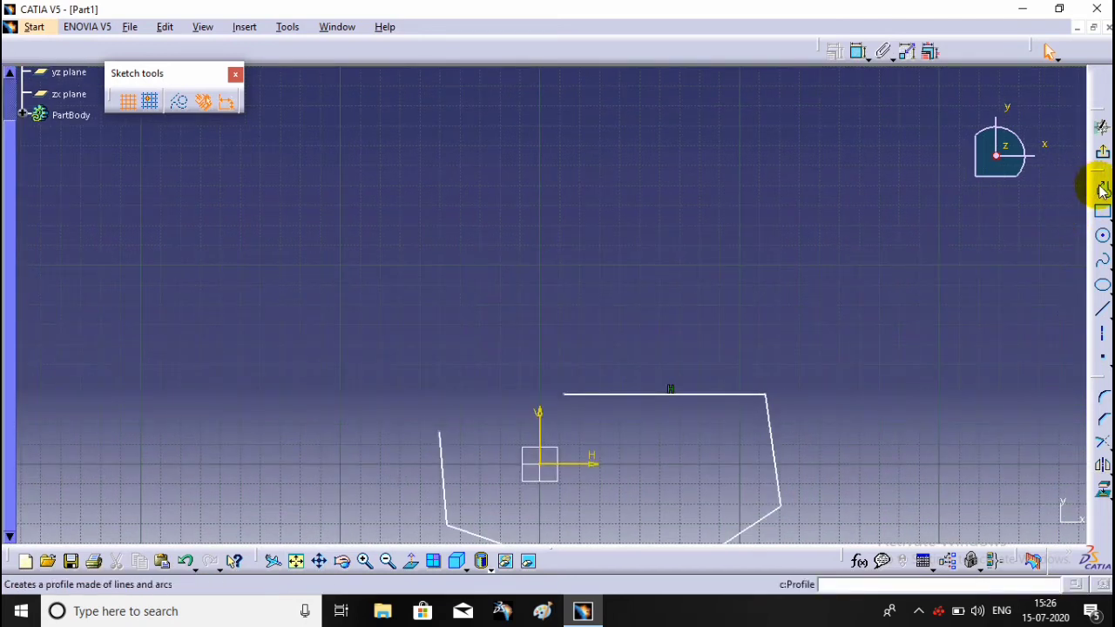
pyautogui.click(1102, 190)
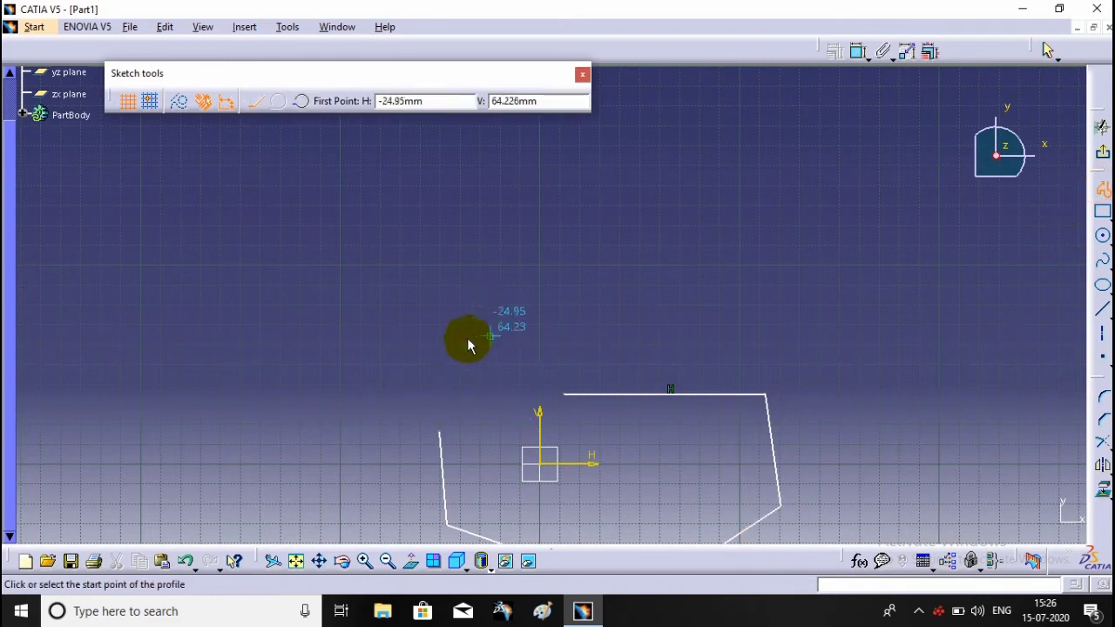
pyautogui.moveTo(430, 214)
pyautogui.mouseDown(button='middle')
pyautogui.moveTo(398, 291)
pyautogui.moveTo(349, 311)
pyautogui.mouseUp(button='middle')
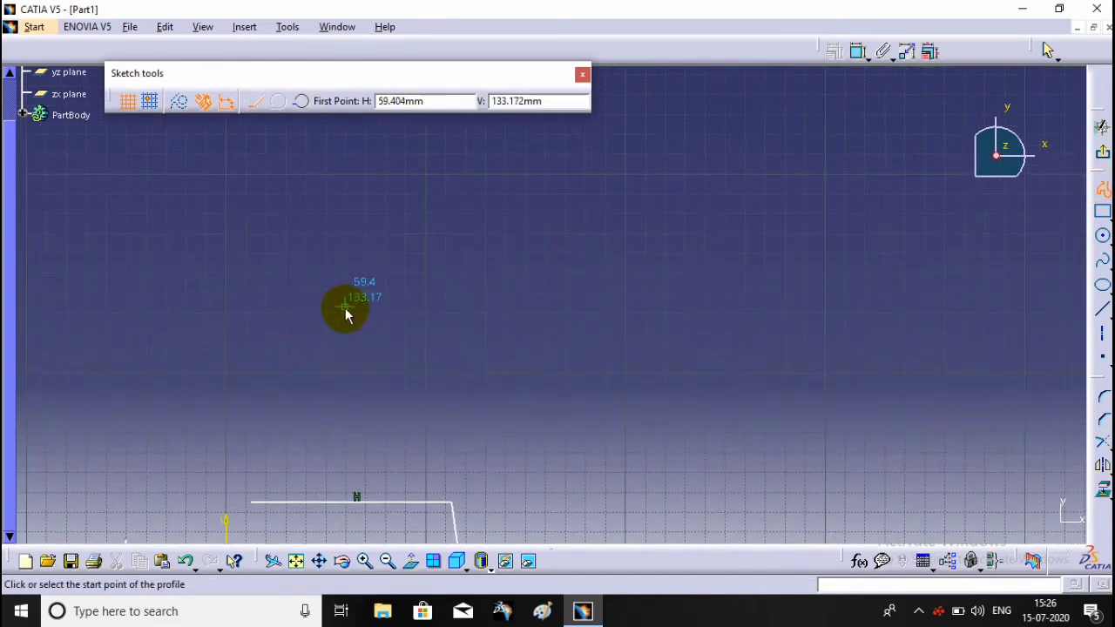
pyautogui.click(300, 287)
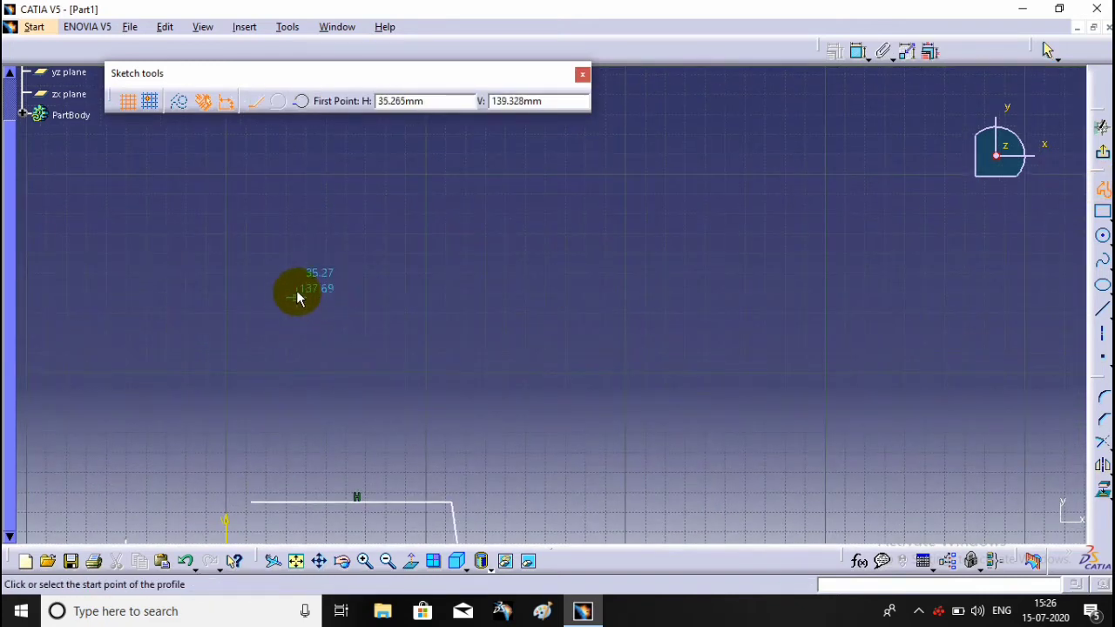
pyautogui.click(492, 288)
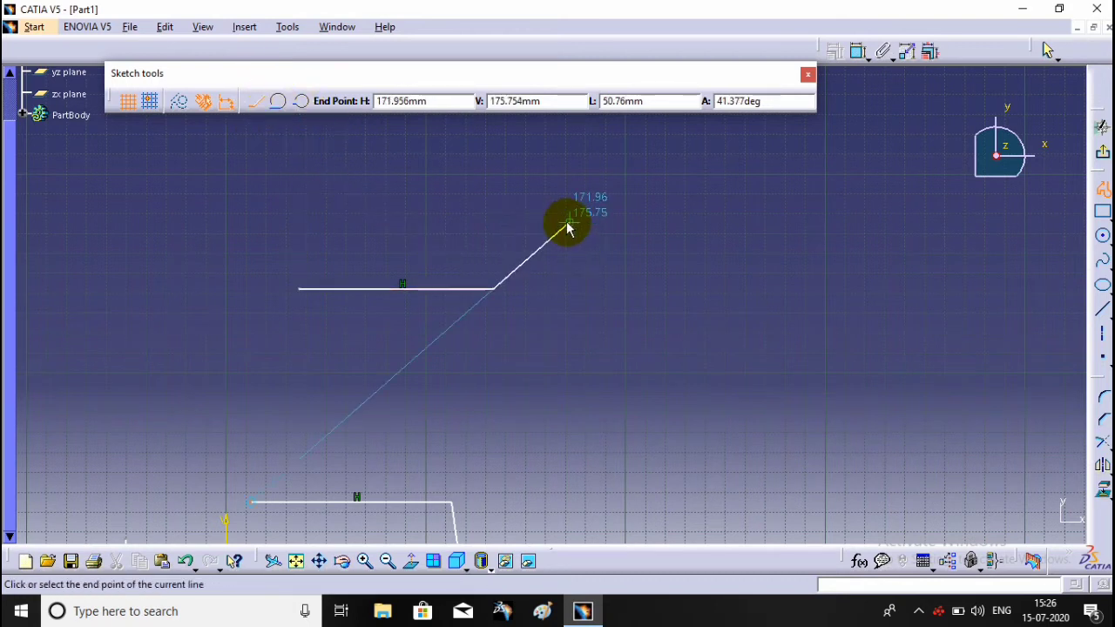
pyautogui.click(279, 104)
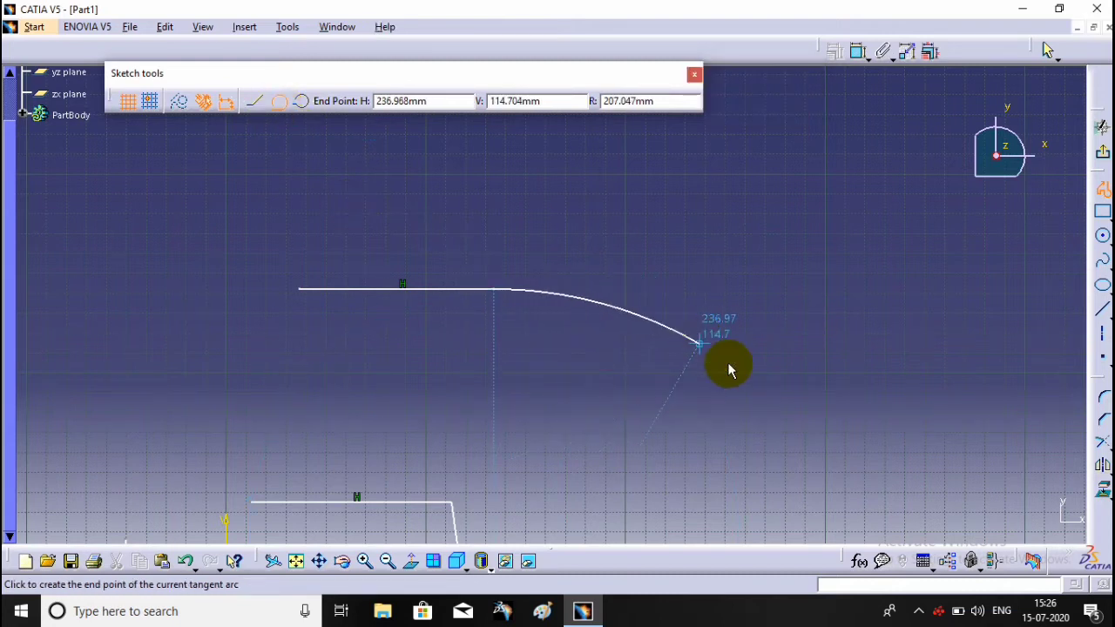
pyautogui.click(846, 395)
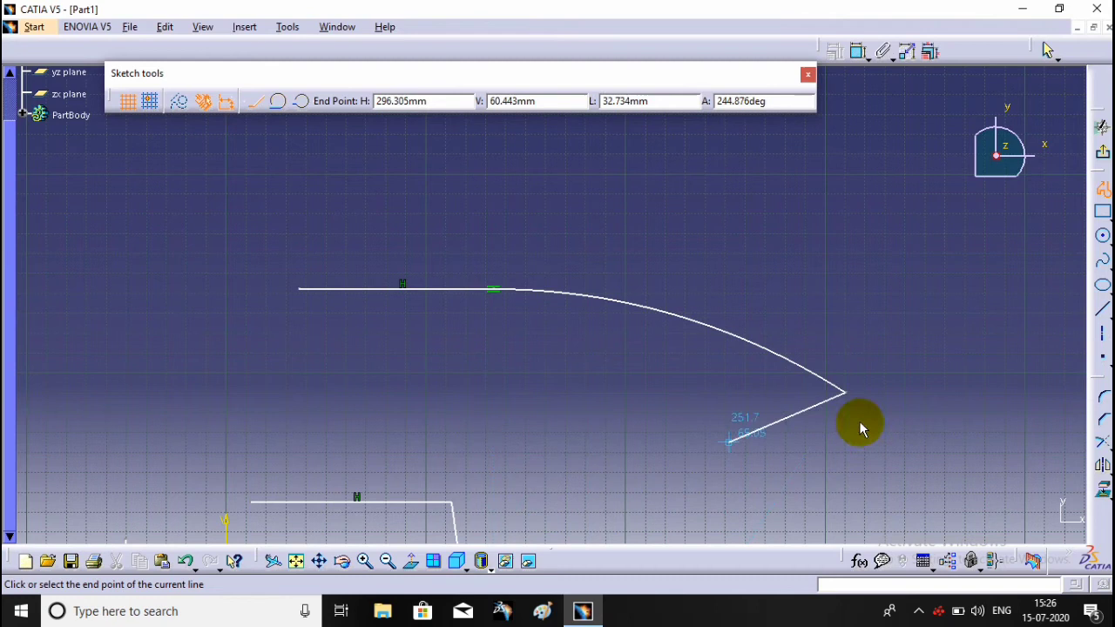
# Add zigzag straight lines to the profile and close it with a final tangent arc.
pyautogui.click(865, 272)
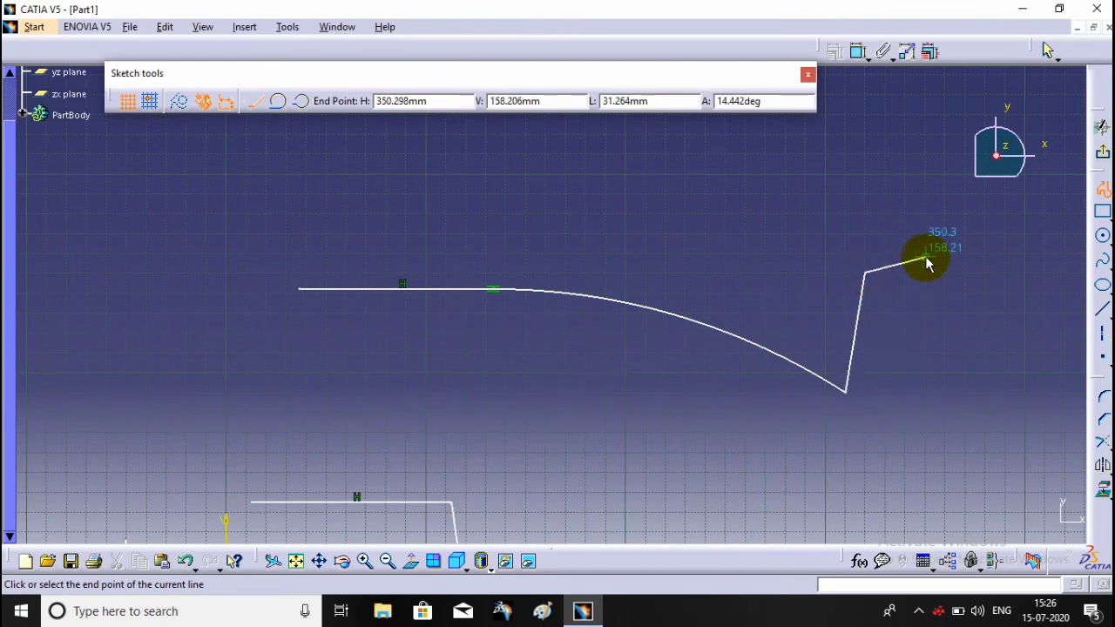
pyautogui.doubleClick(926, 261)
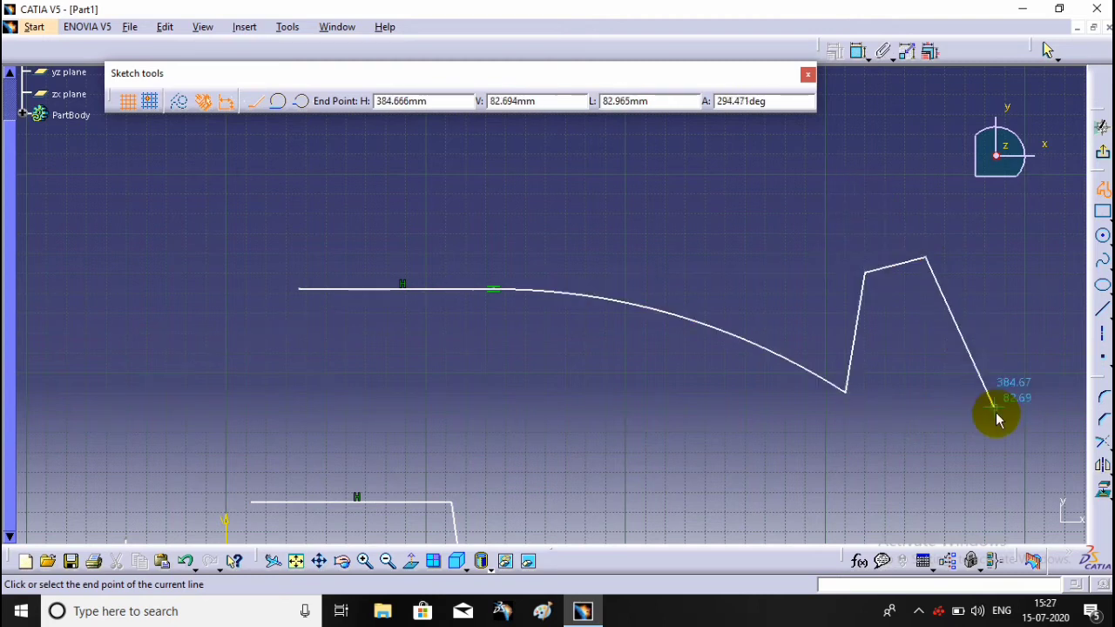
pyautogui.moveTo(987, 406); pyautogui.dragTo(572, 445, button='middle')
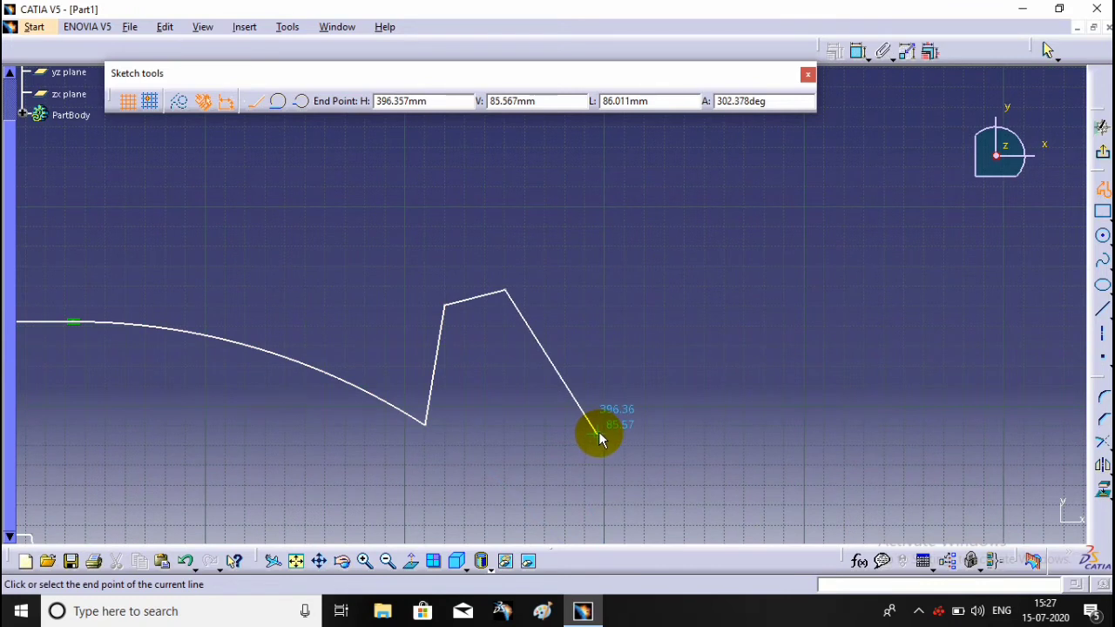
pyautogui.click(596, 432)
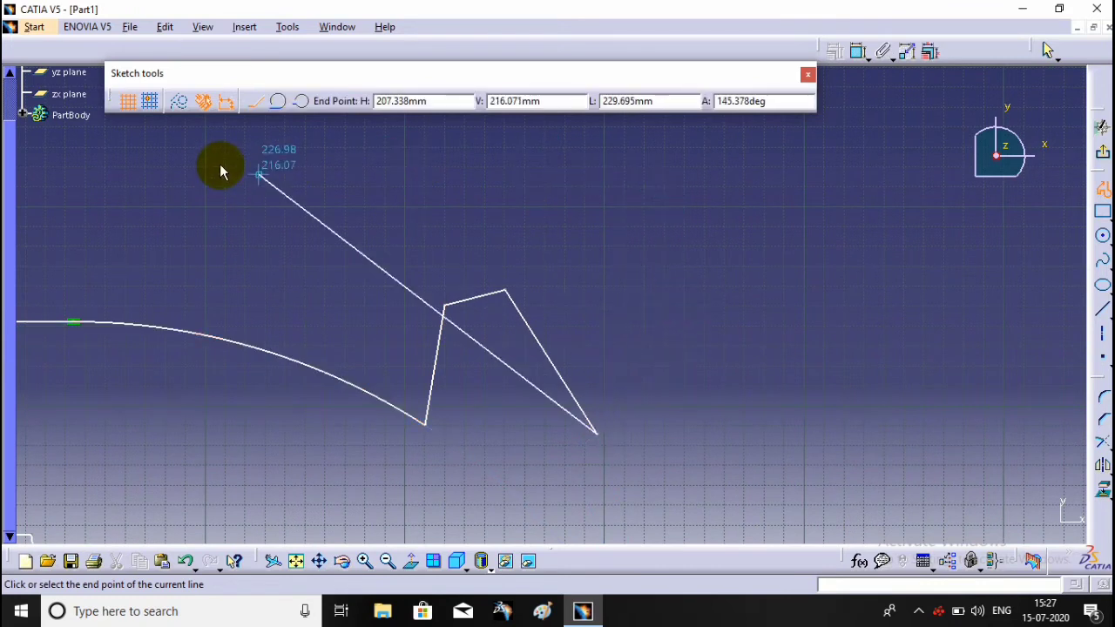
pyautogui.click(281, 103)
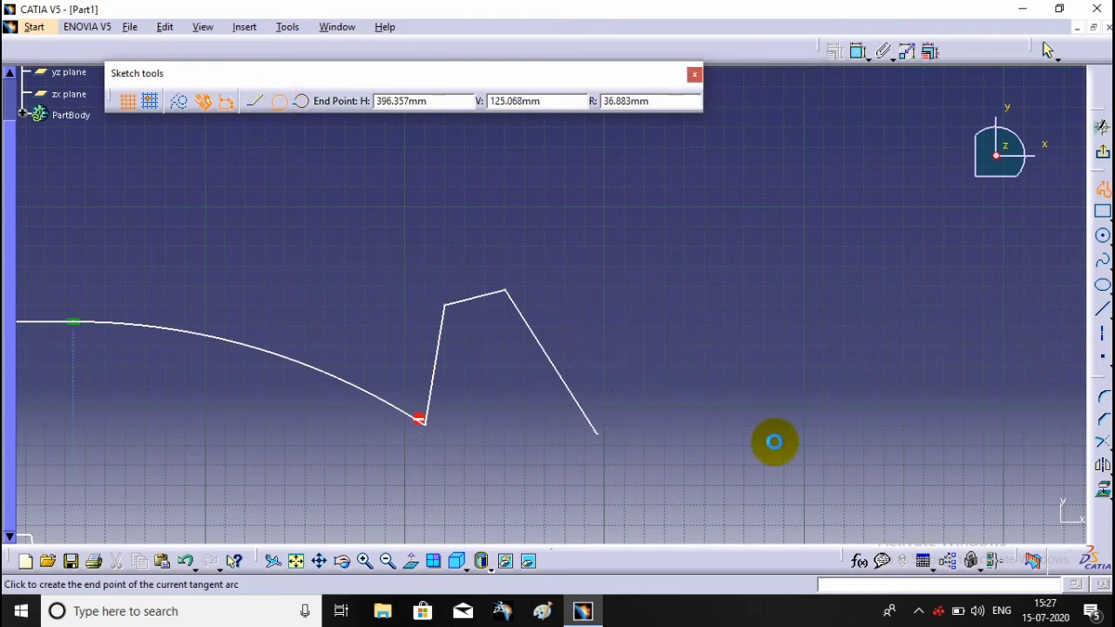
pyautogui.click(858, 448)
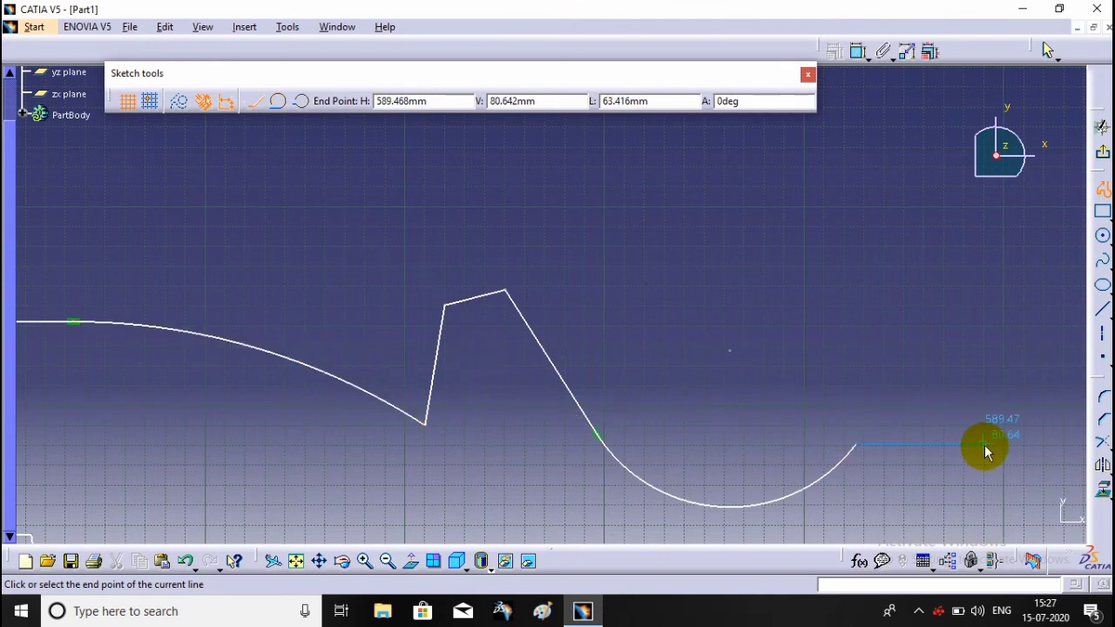
pyautogui.press('Escape')
# Sketch a short horizontal line above, then a three-point arc sweeping over and down to the right.
pyautogui.click(770, 341)
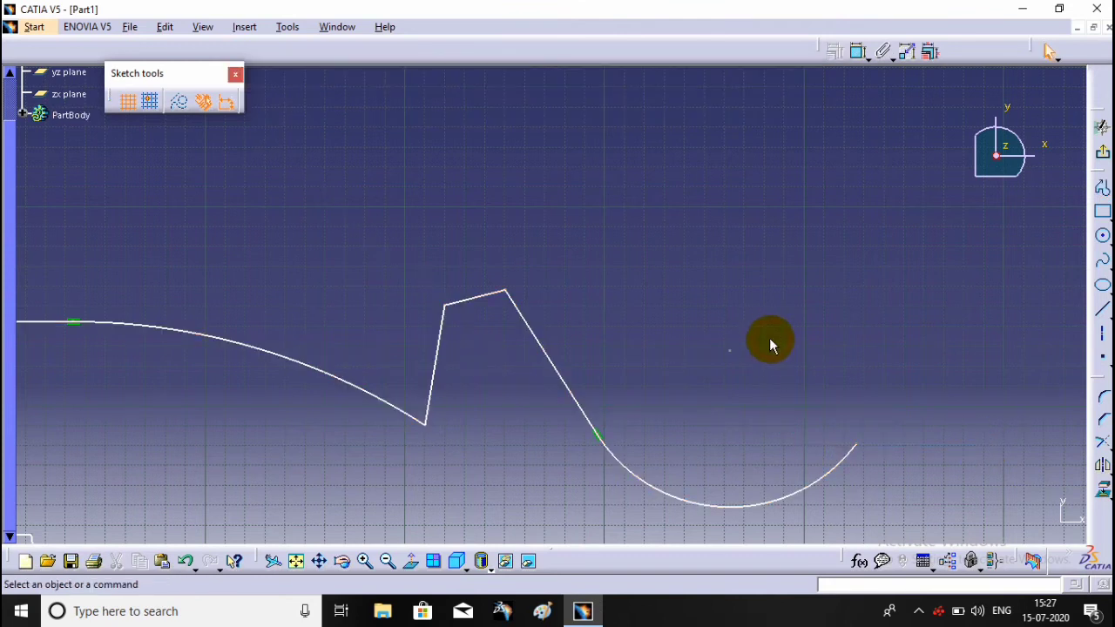
pyautogui.click(1101, 190)
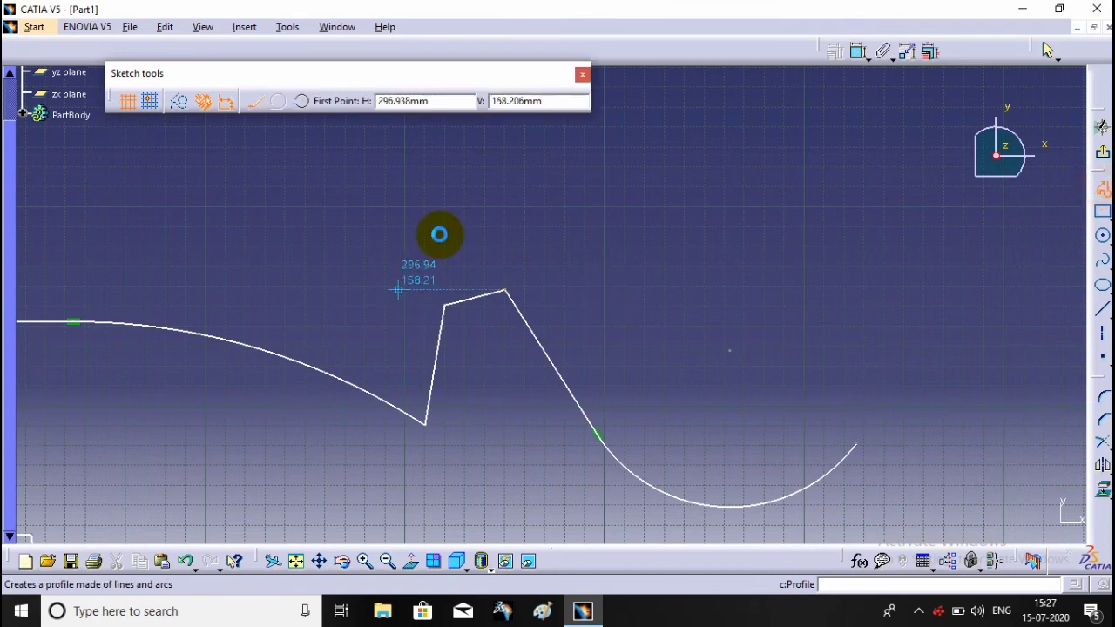
pyautogui.moveTo(363, 191); pyautogui.dragTo(274, 311, button='middle')
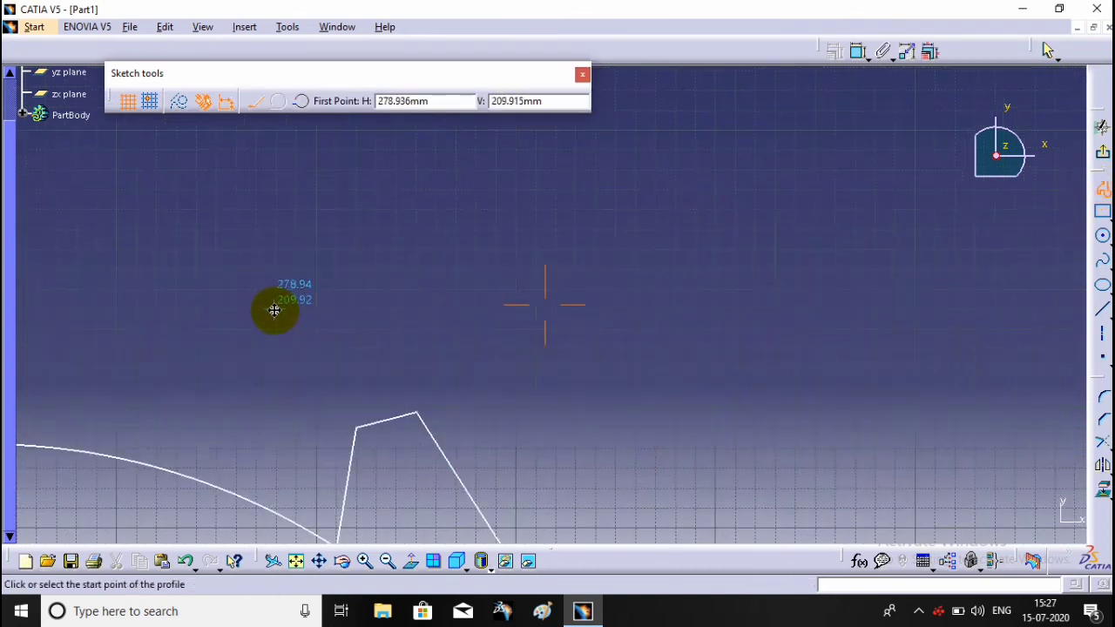
pyautogui.click(403, 225)
pyautogui.click(515, 224)
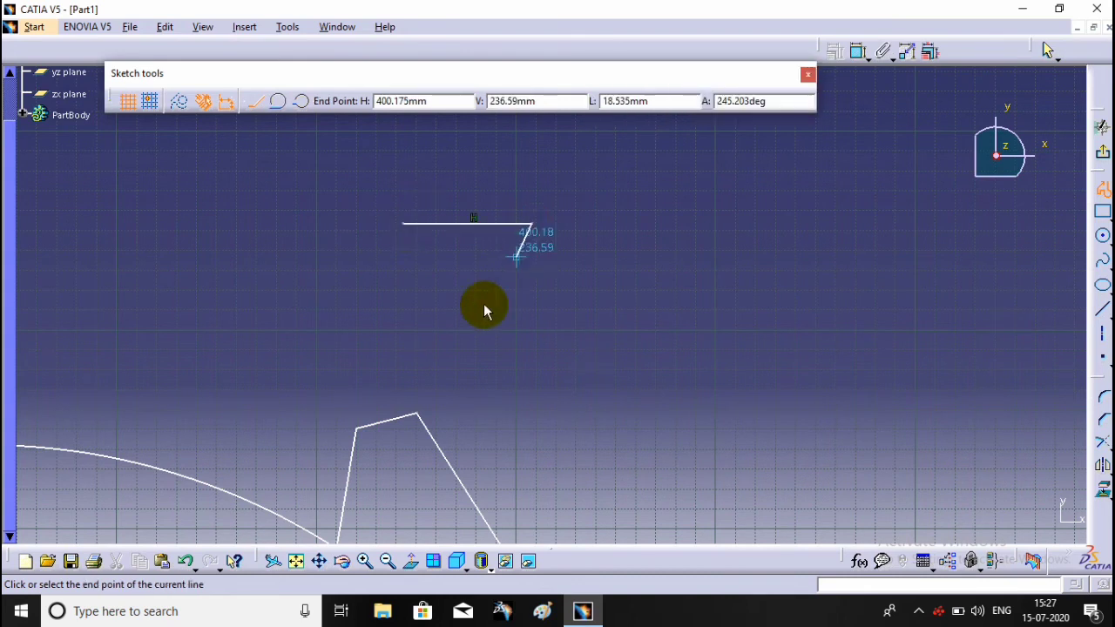
pyautogui.click(398, 136)
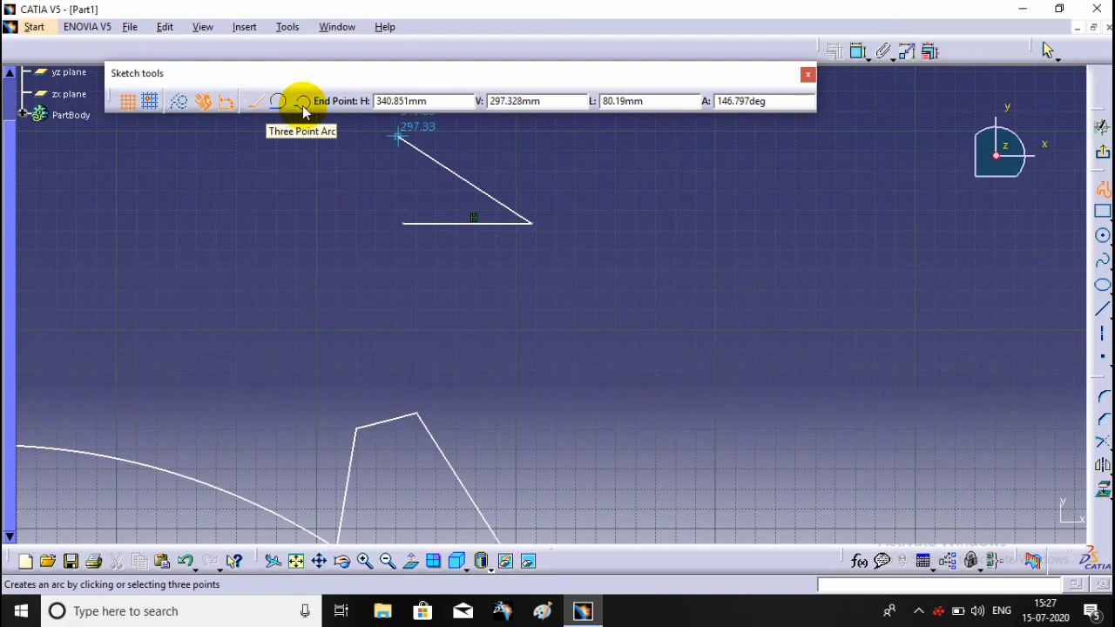
pyautogui.click(302, 104)
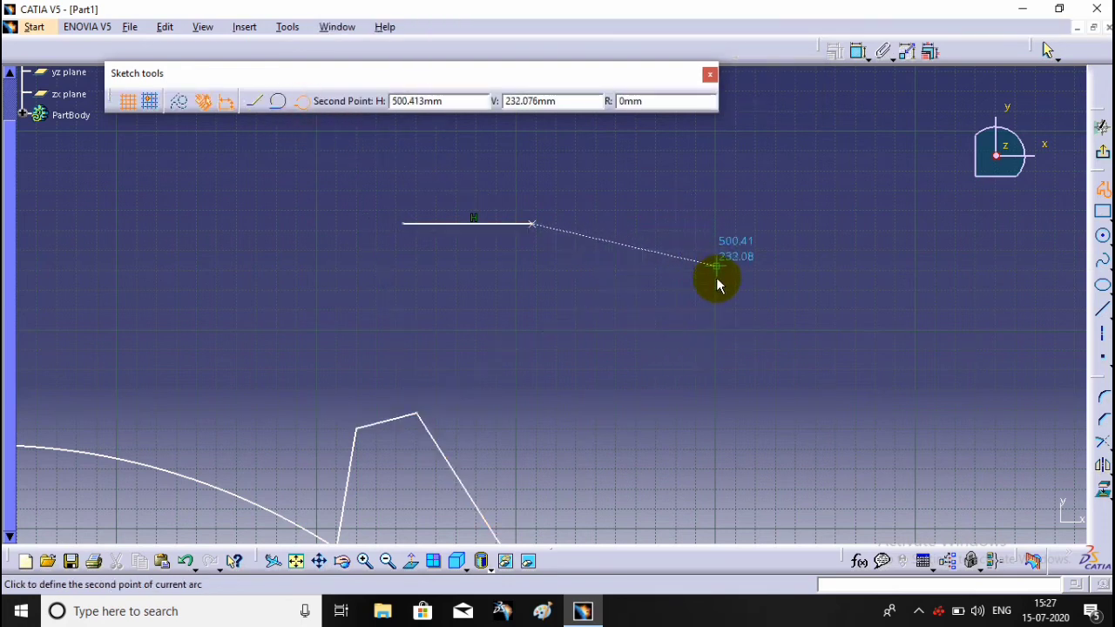
pyautogui.click(694, 209)
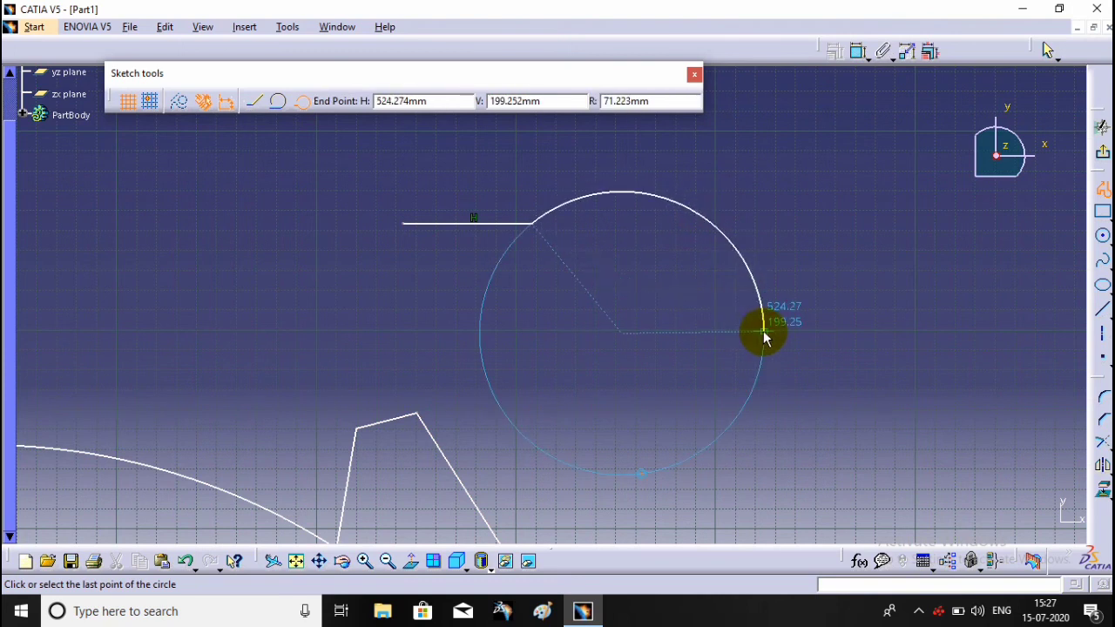
pyautogui.click(764, 339)
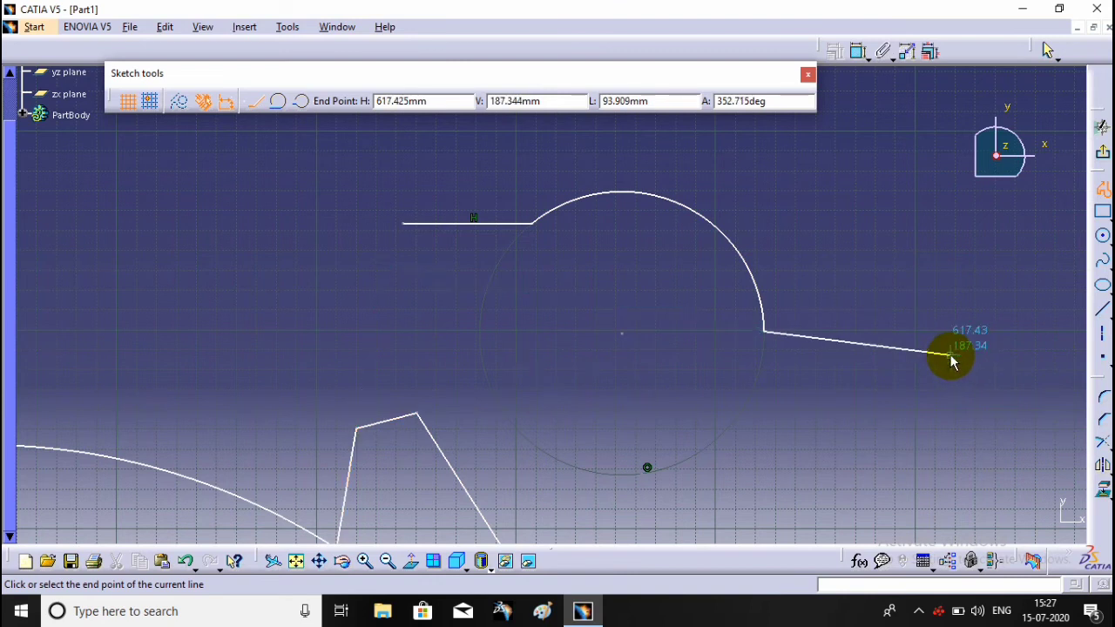
pyautogui.press('Escape')
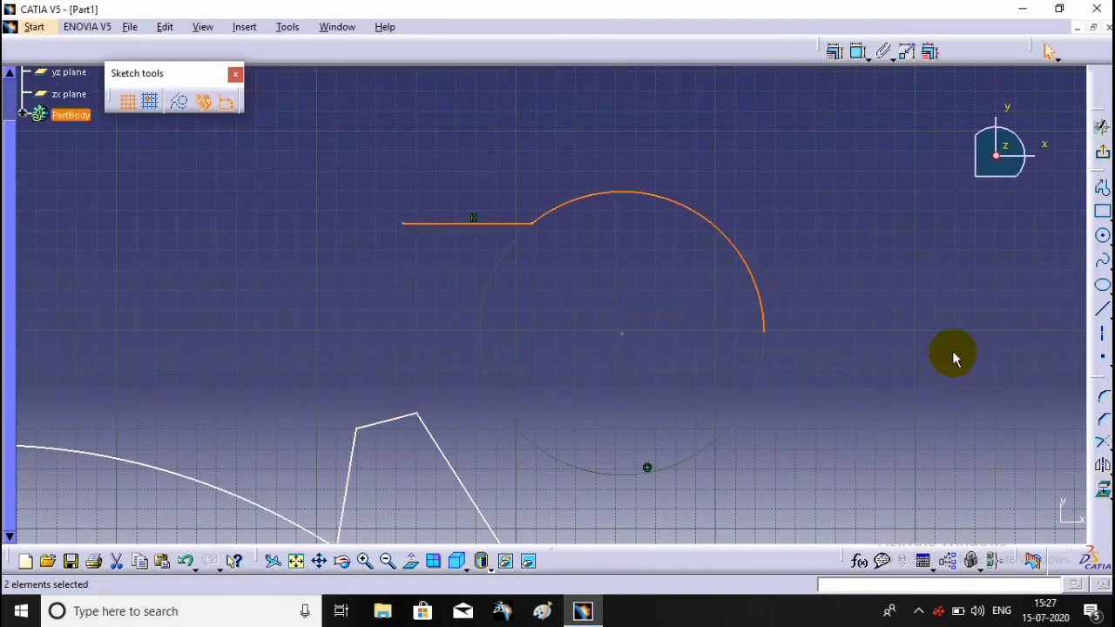
pyautogui.click(893, 310)
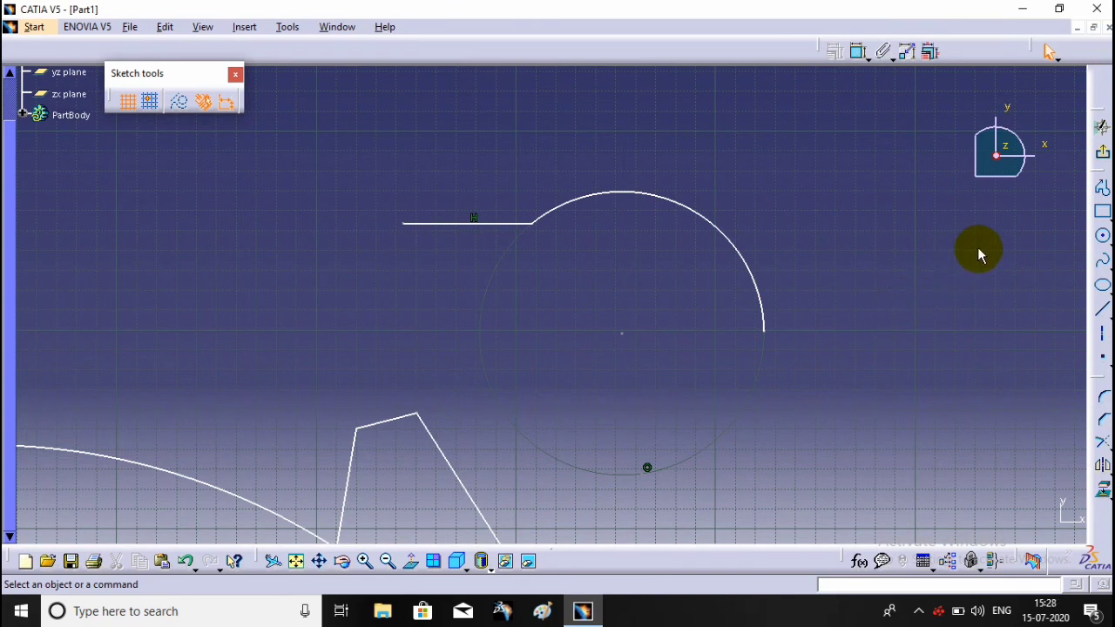
# Undock the Predefined Profile toolbar (rectangle, polygon, slot) as a floating palette over the sketch.
pyautogui.click(1102, 211)
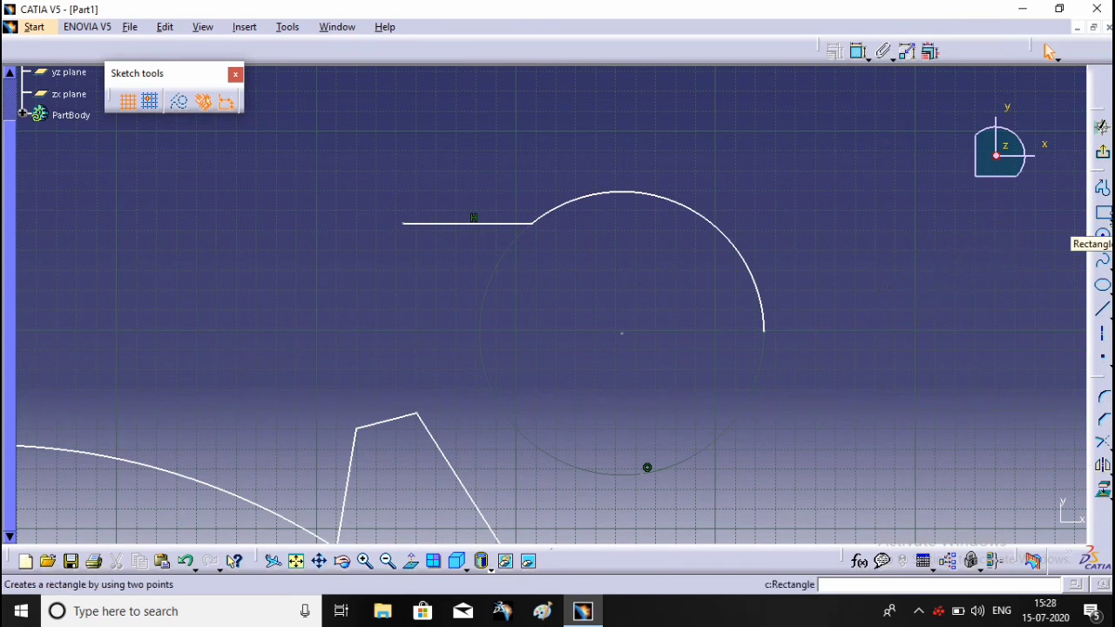
pyautogui.click(1104, 219)
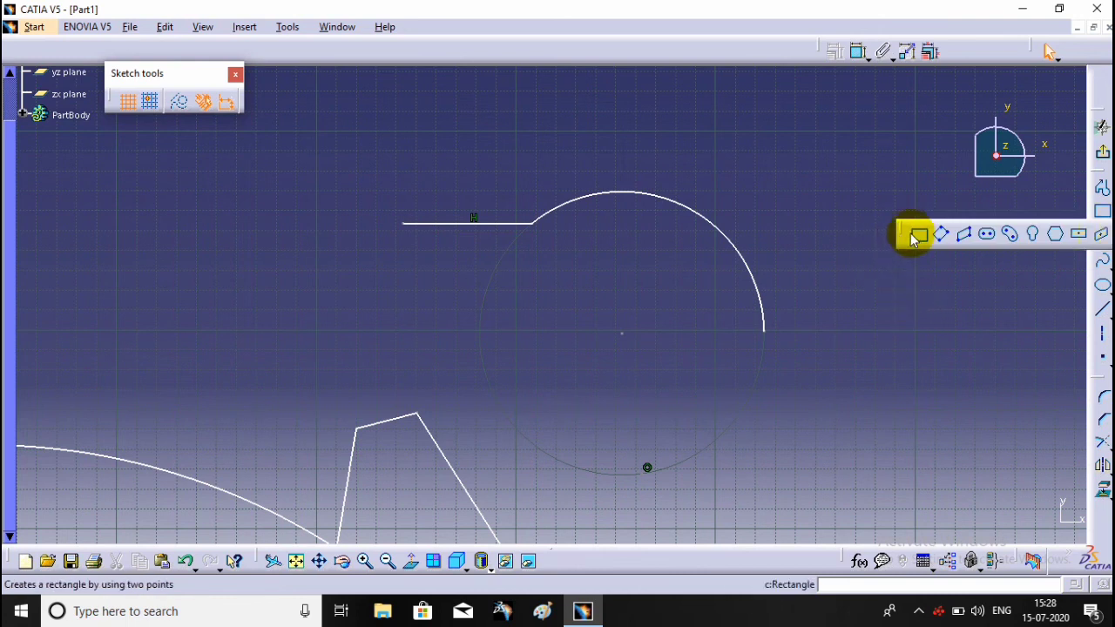
pyautogui.moveTo(903, 237); pyautogui.dragTo(728, 183)
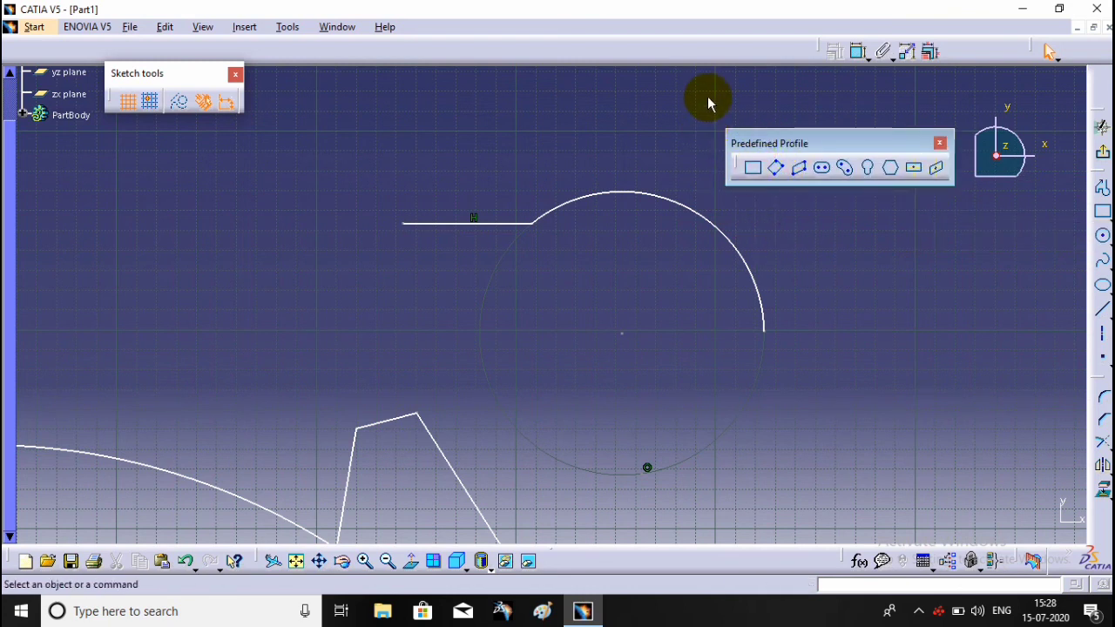
pyautogui.moveTo(707, 98); pyautogui.dragTo(978, 231)
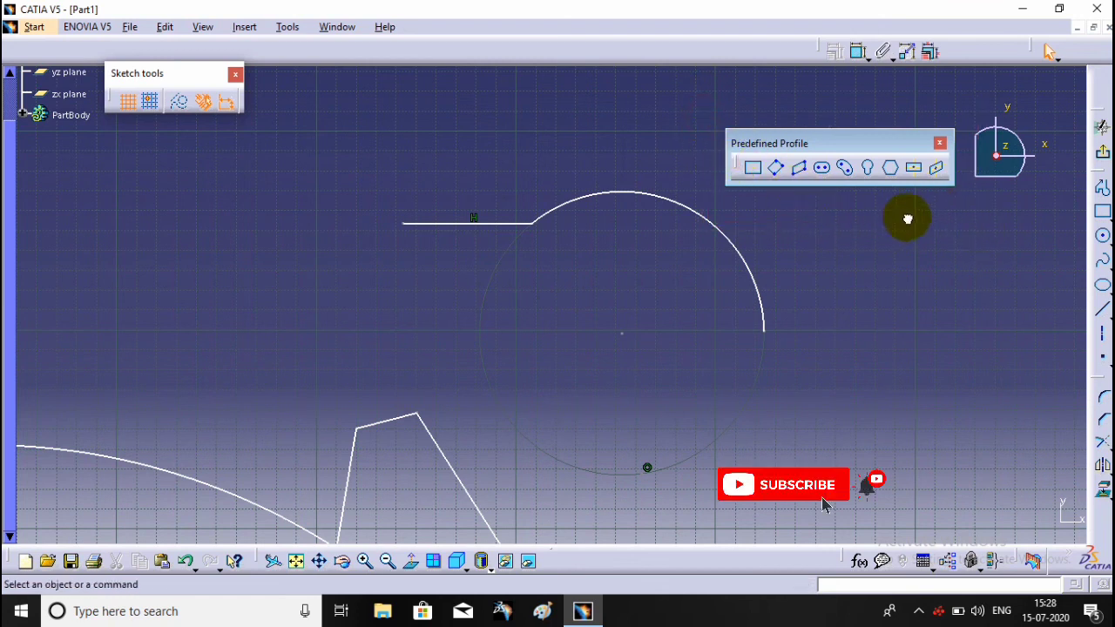
pyautogui.moveTo(907, 219); pyautogui.dragTo(965, 209)
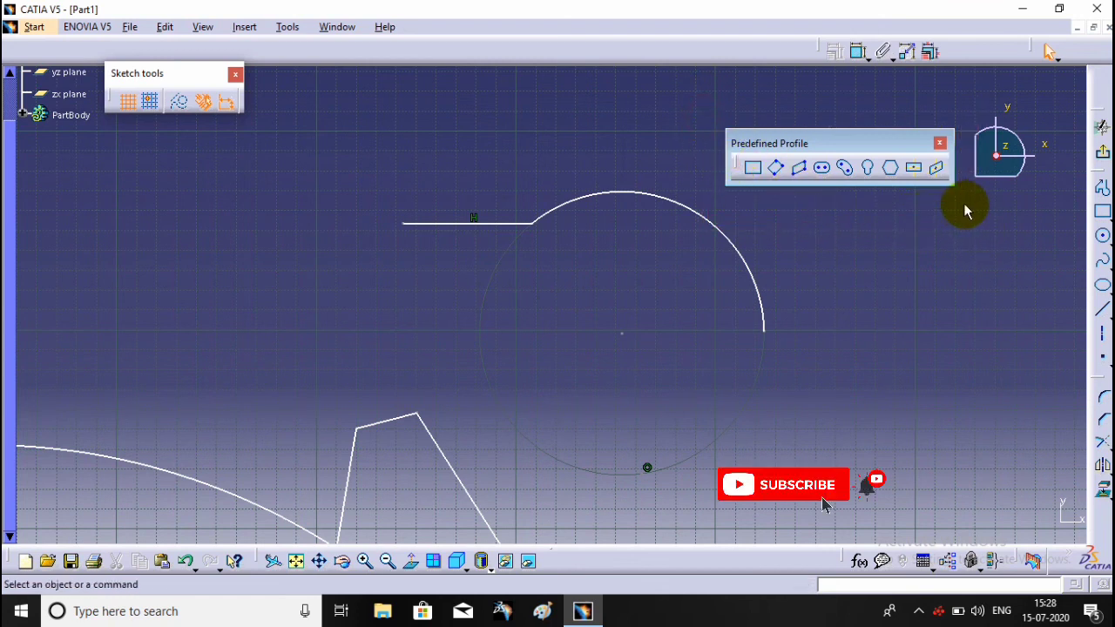